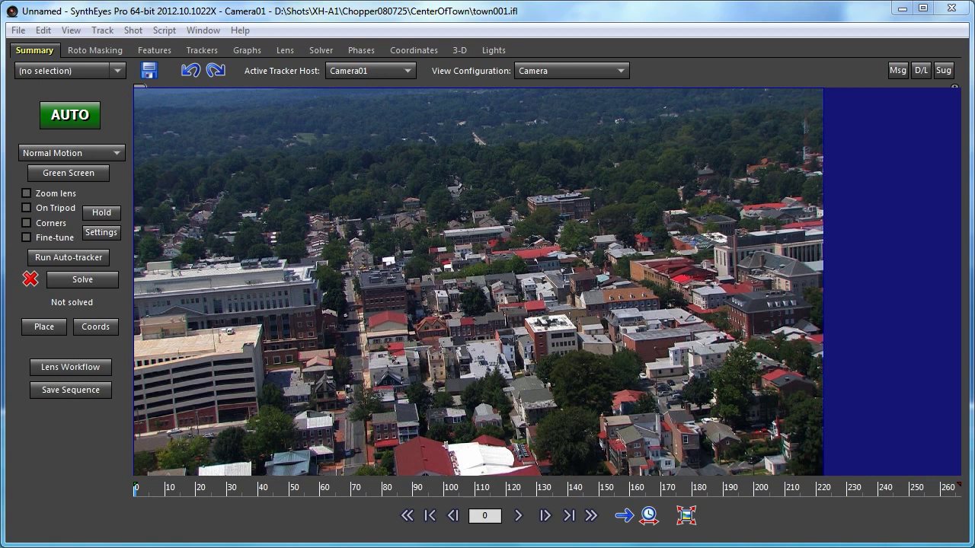
# - Run AUTO on the aerial town shot and accept the 6.0849 hpix first solve
pyautogui.moveTo(137, 489); pyautogui.dragTo(114, 485)
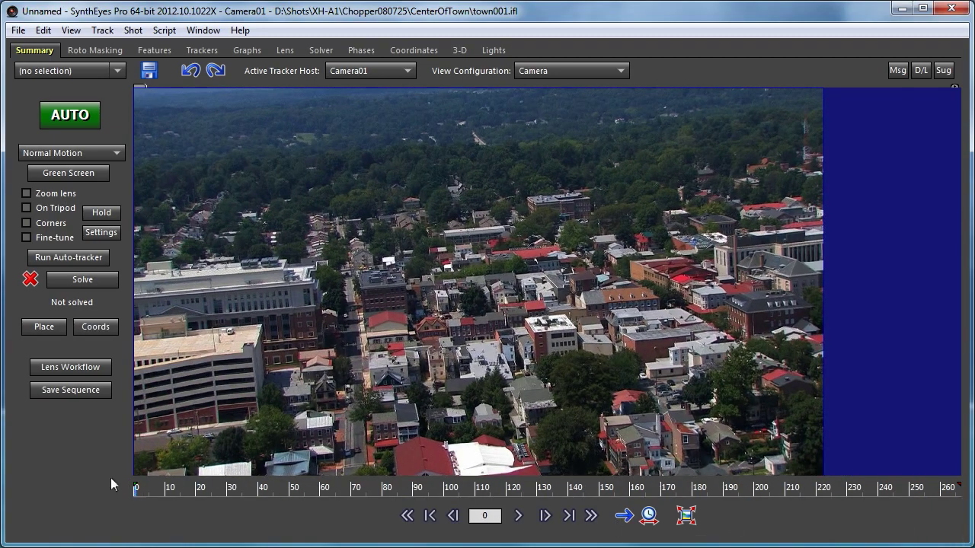
pyautogui.click(69, 116)
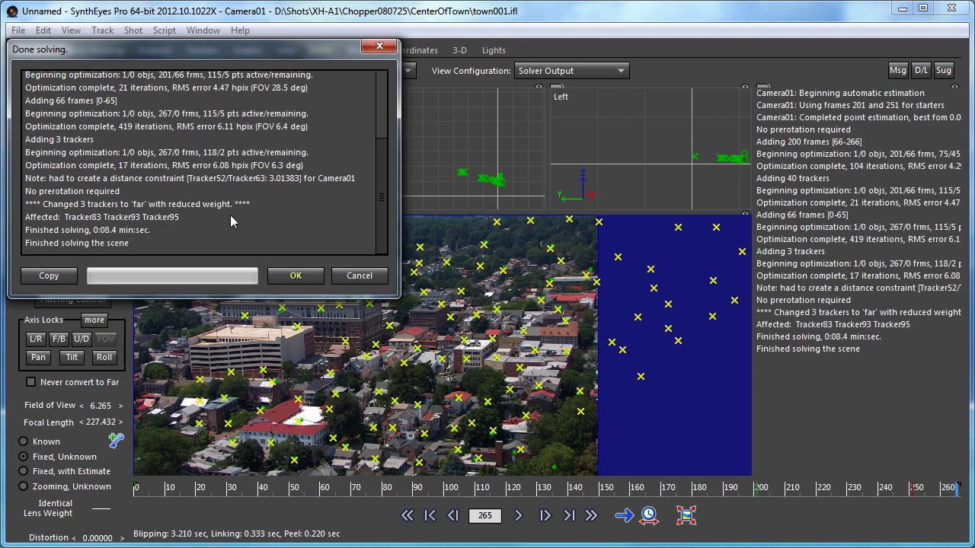
pyautogui.click(294, 280)
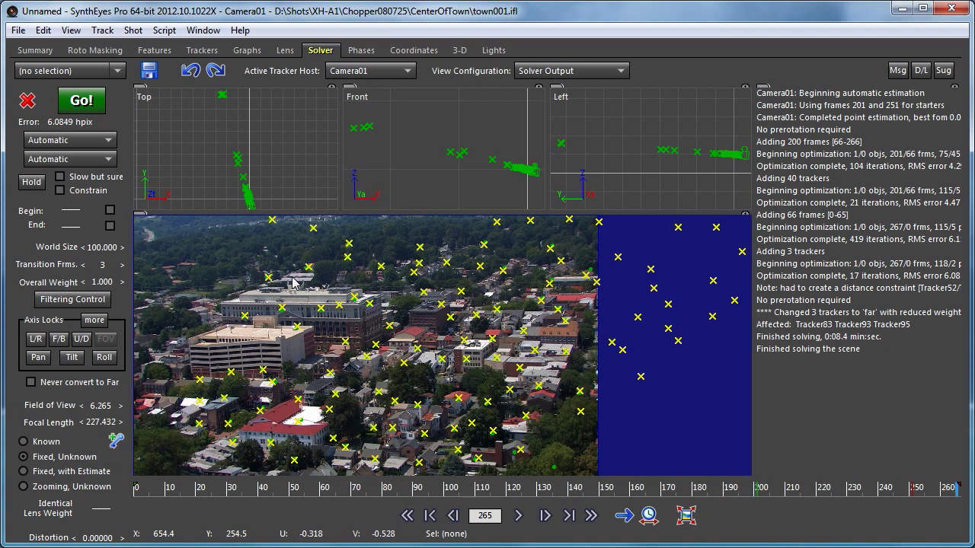
# - Enable Slow but sure and re-solve the camera, reaching 0.8653 hpix at 37.116° FOV
pyautogui.click(62, 178)
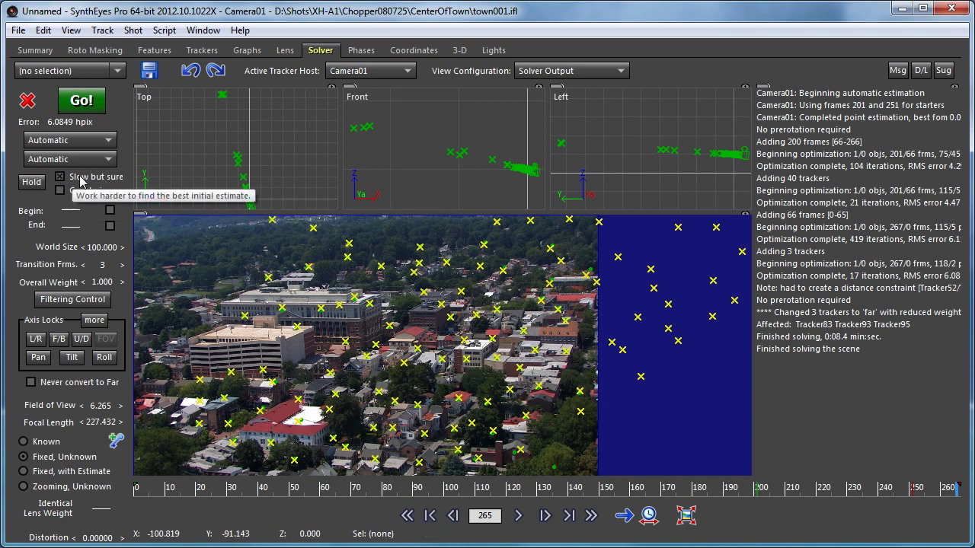
pyautogui.click(82, 101)
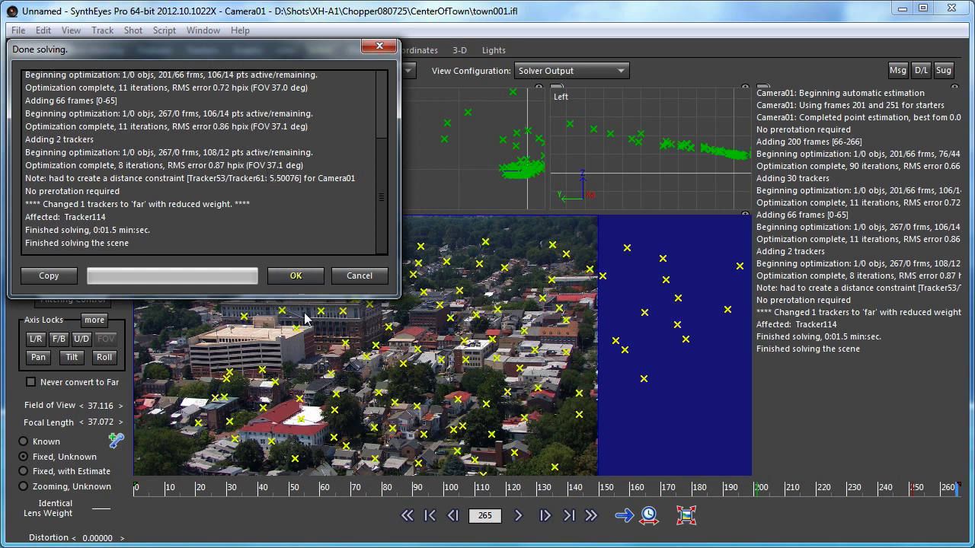
pyautogui.click(297, 275)
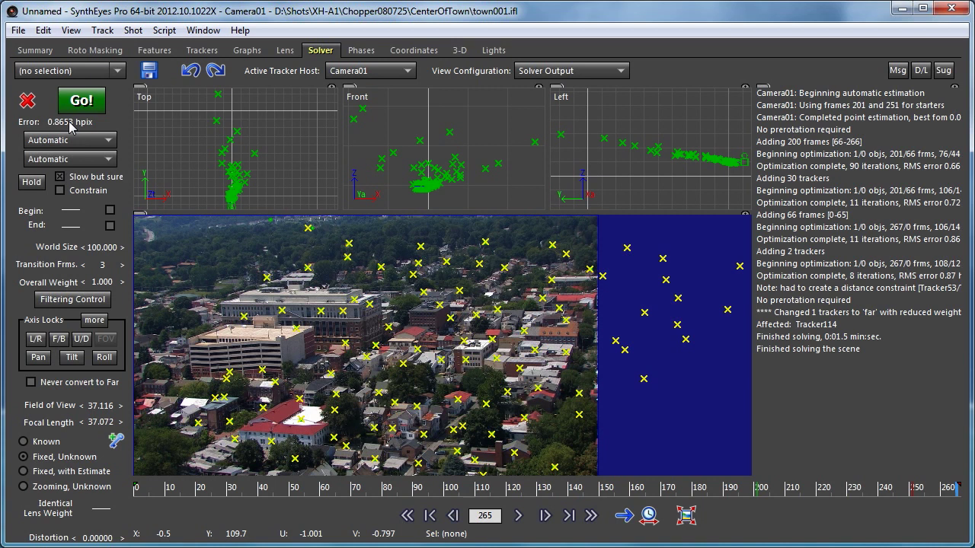
# - Set the camera motion direction to Right and re-solve from frame 0, reaching 0.8251 hpix
pyautogui.click(86, 159)
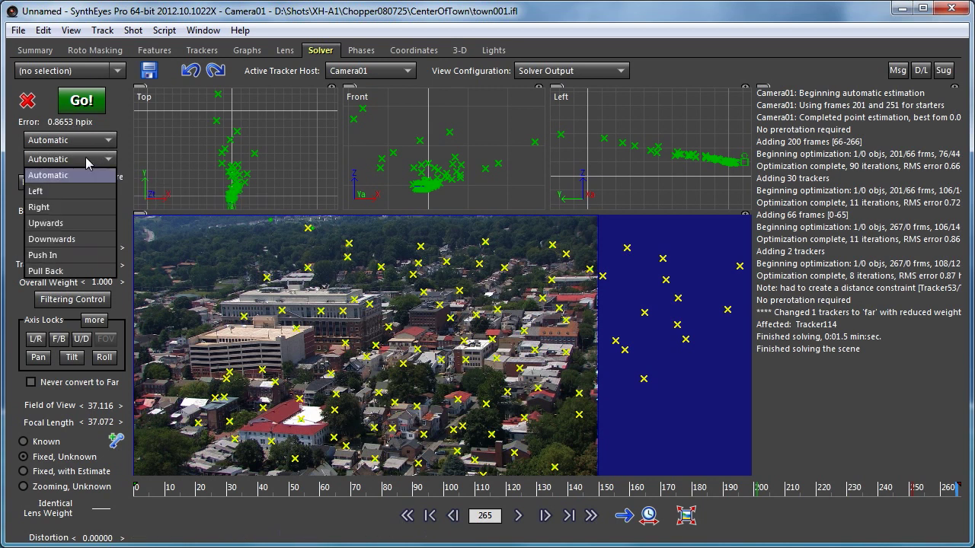
pyautogui.click(90, 205)
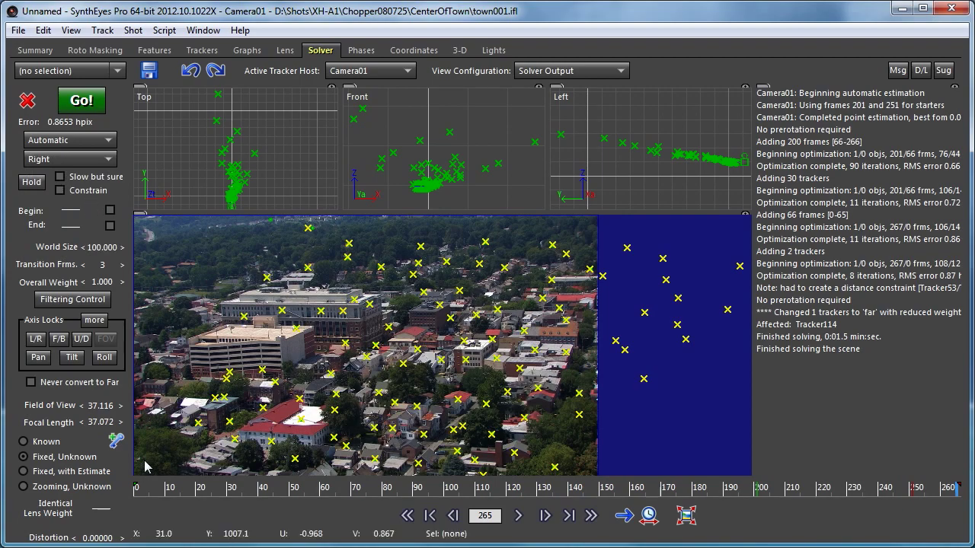
pyautogui.moveTo(163, 489); pyautogui.dragTo(301, 495)
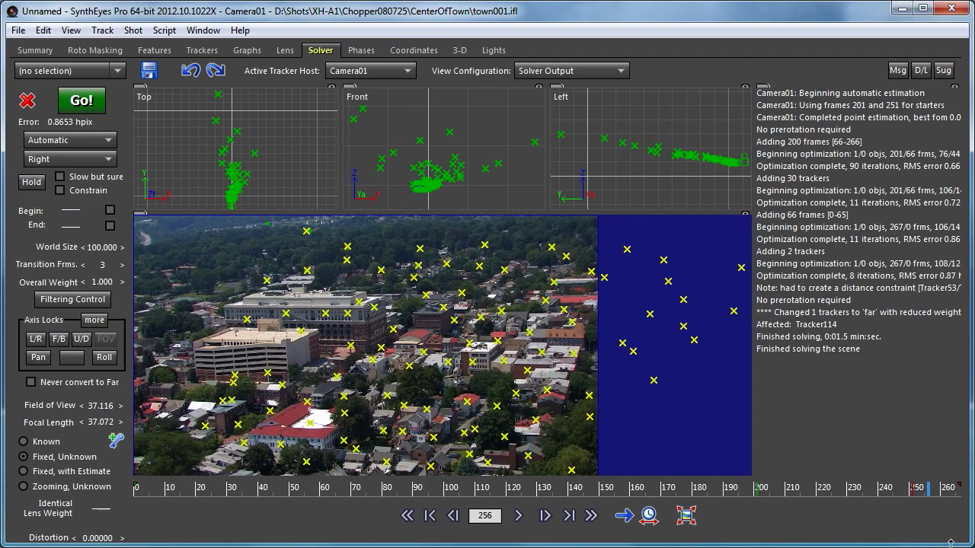
pyautogui.click(156, 492)
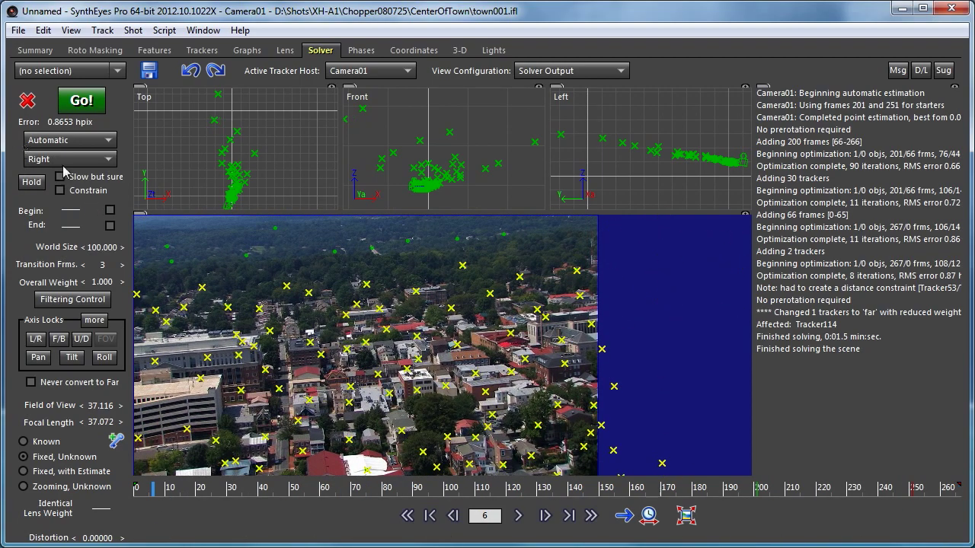
pyautogui.click(137, 491)
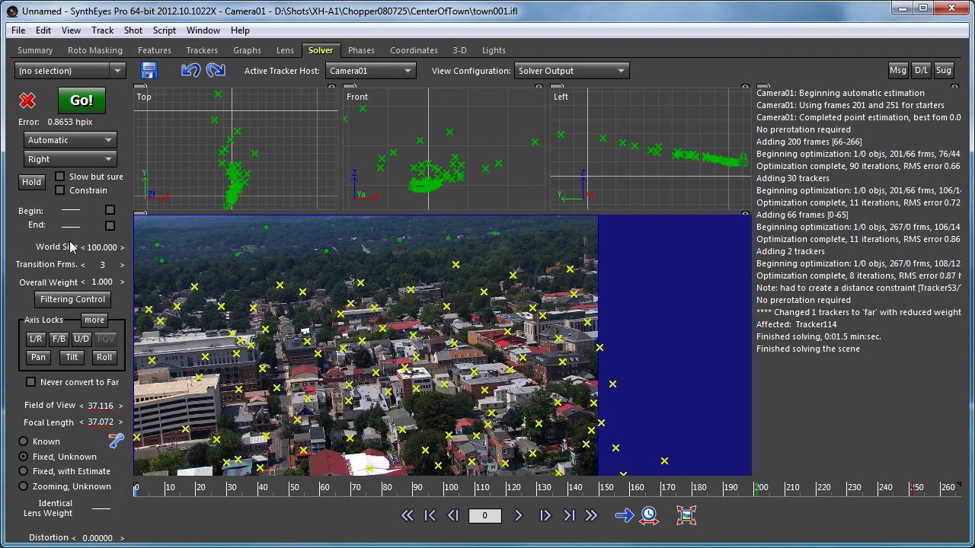
pyautogui.click(81, 101)
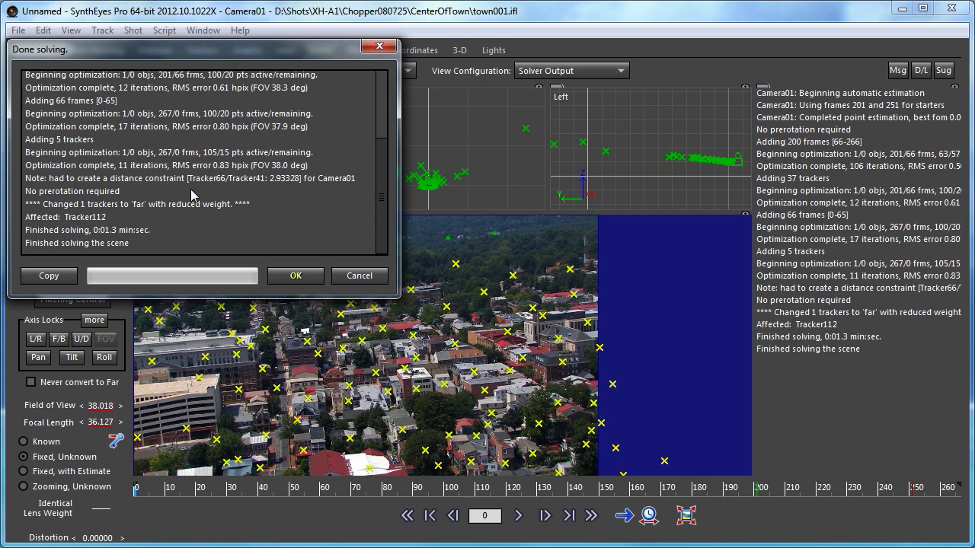
pyautogui.click(293, 276)
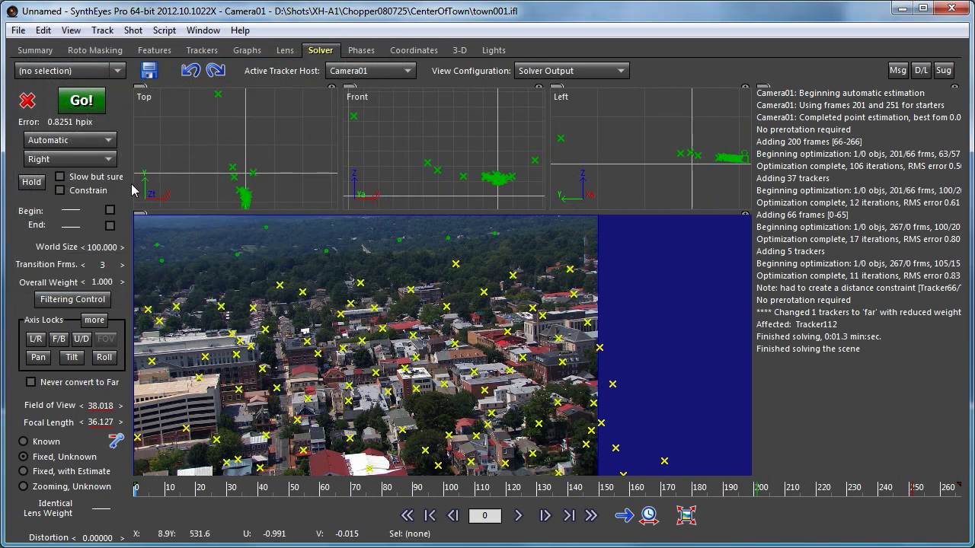
pyautogui.moveTo(152, 491)
pyautogui.mouseDown()
pyautogui.moveTo(313, 495)
pyautogui.moveTo(150, 518)
pyautogui.mouseUp()
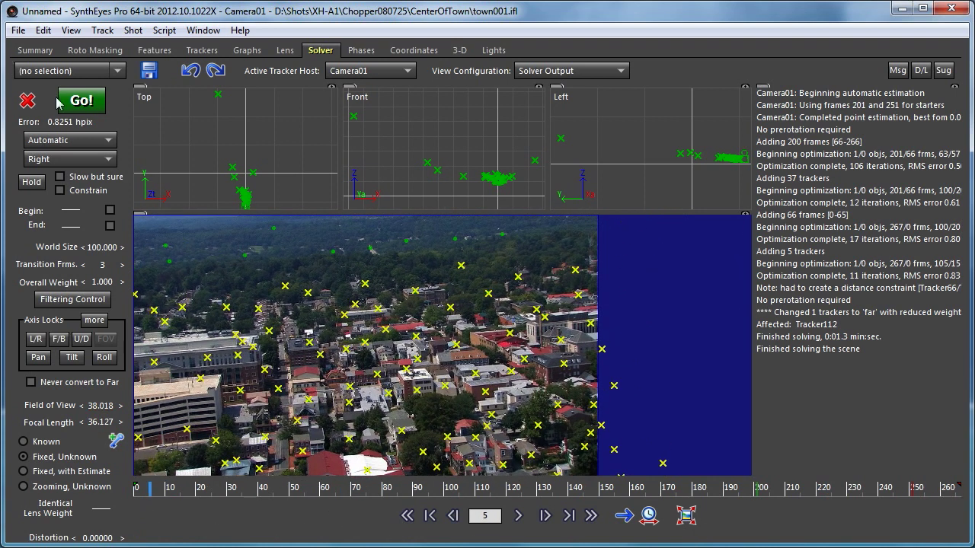
# - Re-solve with Slow but sure on for 0.8252 hpix, then play the shot and return to frame 46
pyautogui.click(78, 179)
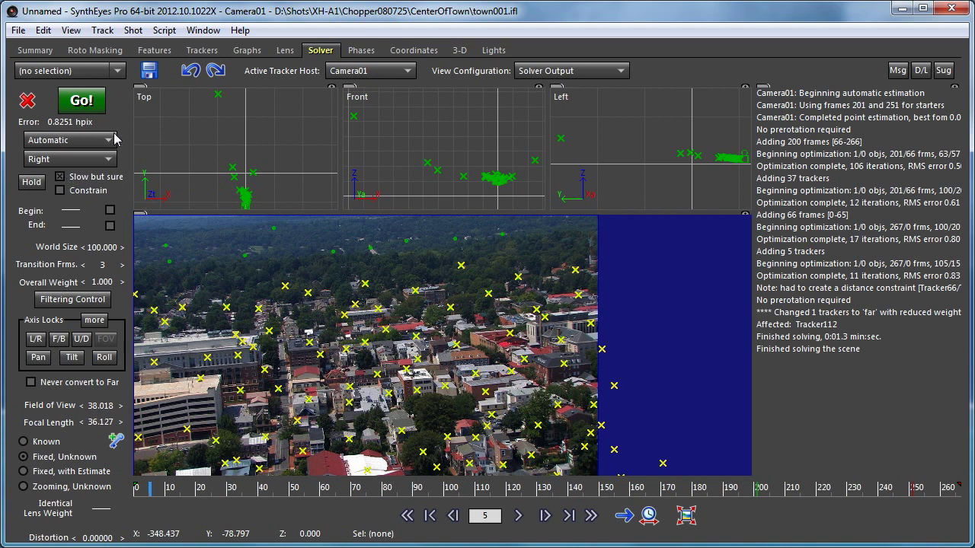
pyautogui.click(80, 101)
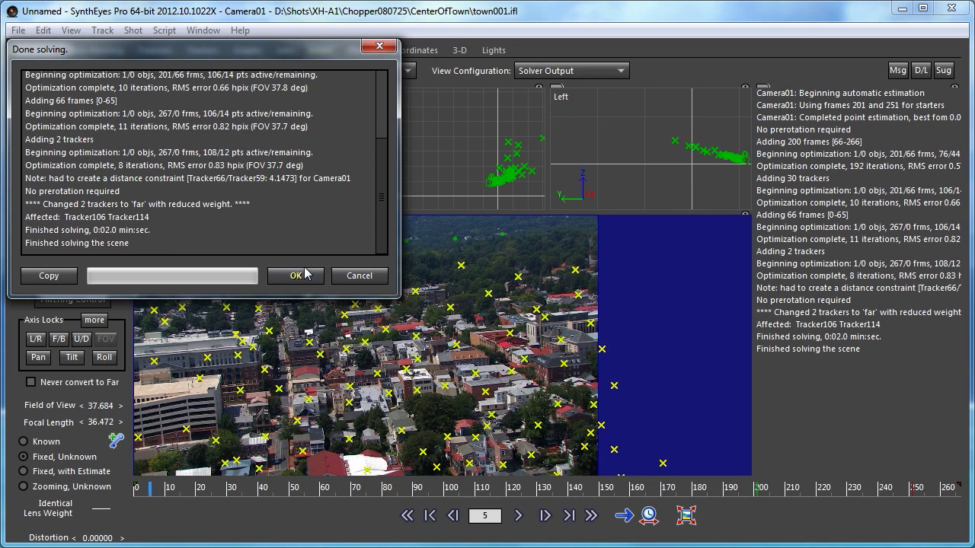
pyautogui.press('Return')
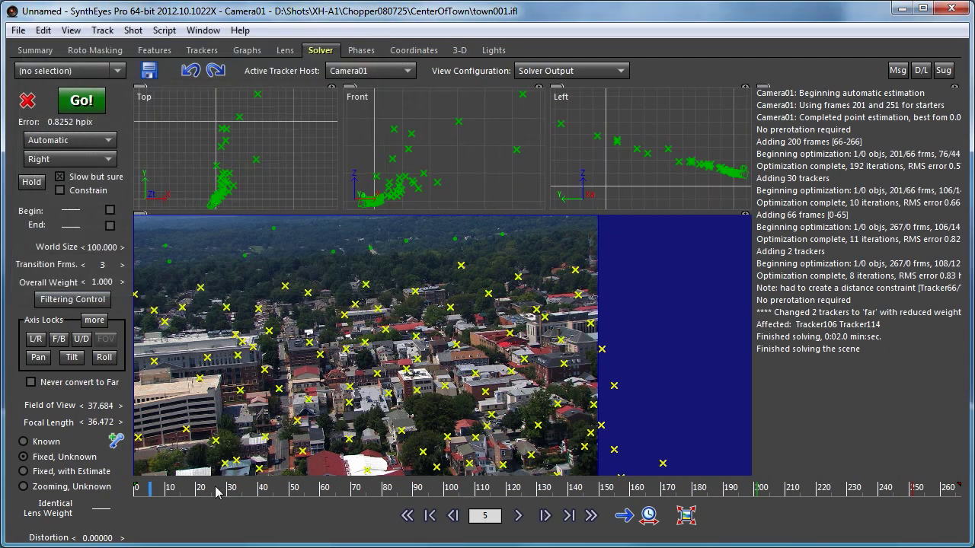
pyautogui.click(544, 515)
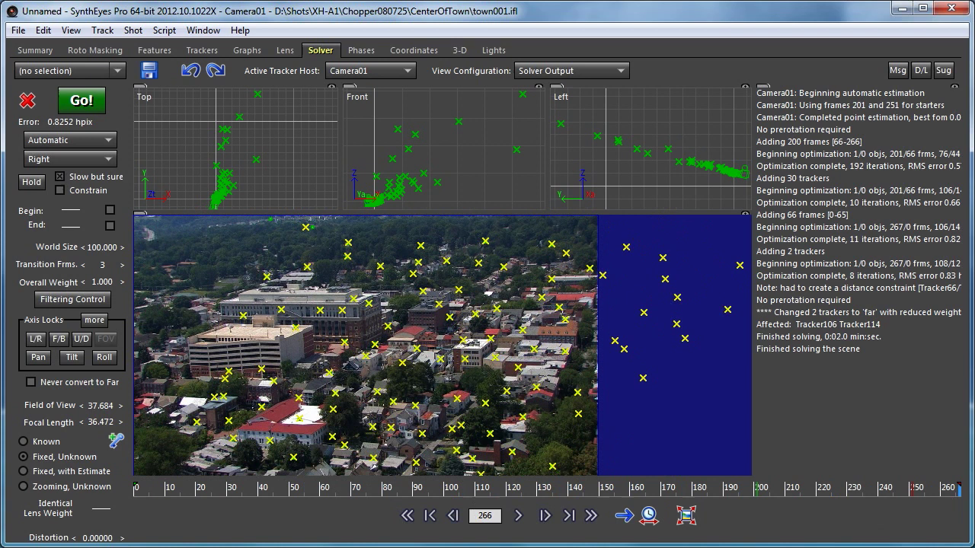
pyautogui.click(270, 495)
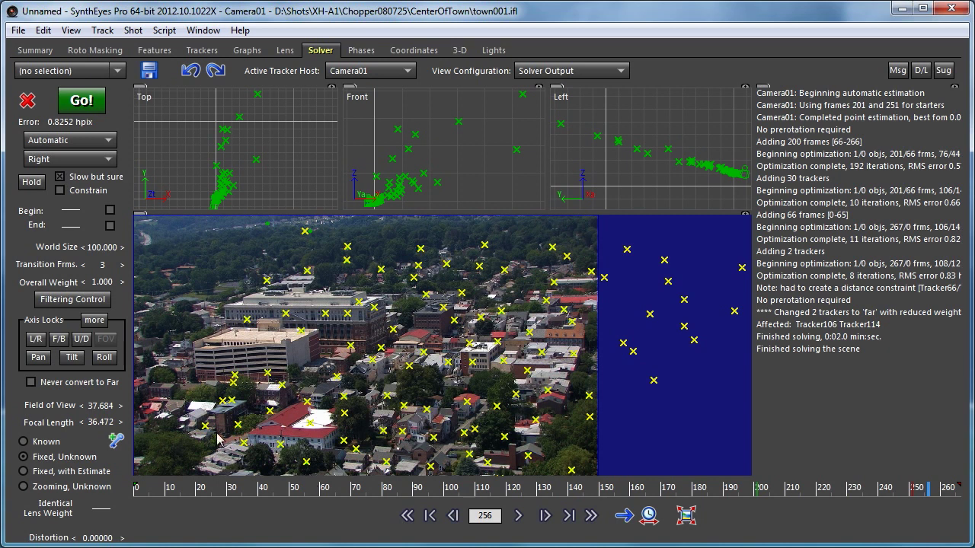
# - Turn on manual Begin and End seed frames, setting them to 57 and 91
pyautogui.click(110, 210)
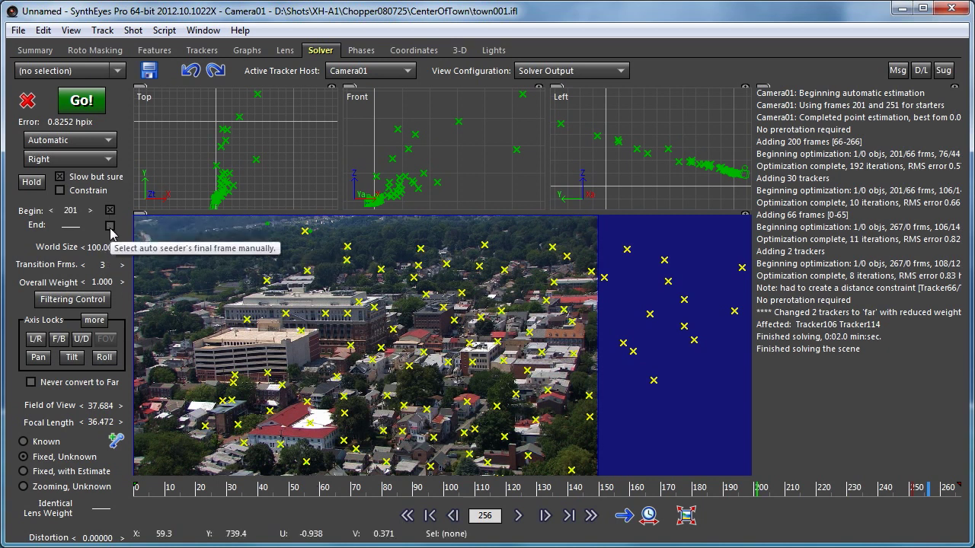
pyautogui.click(109, 226)
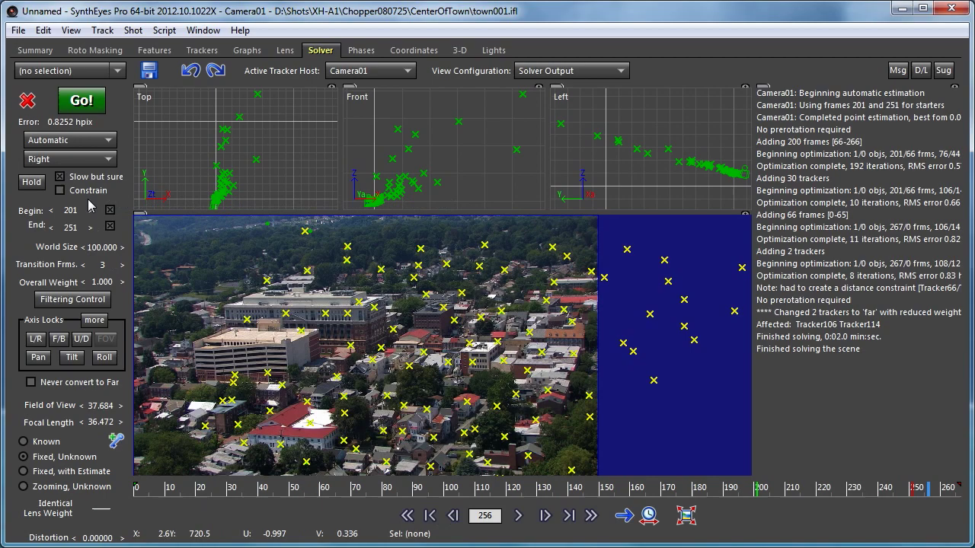
pyautogui.moveTo(76, 210); pyautogui.dragTo(25, 227)
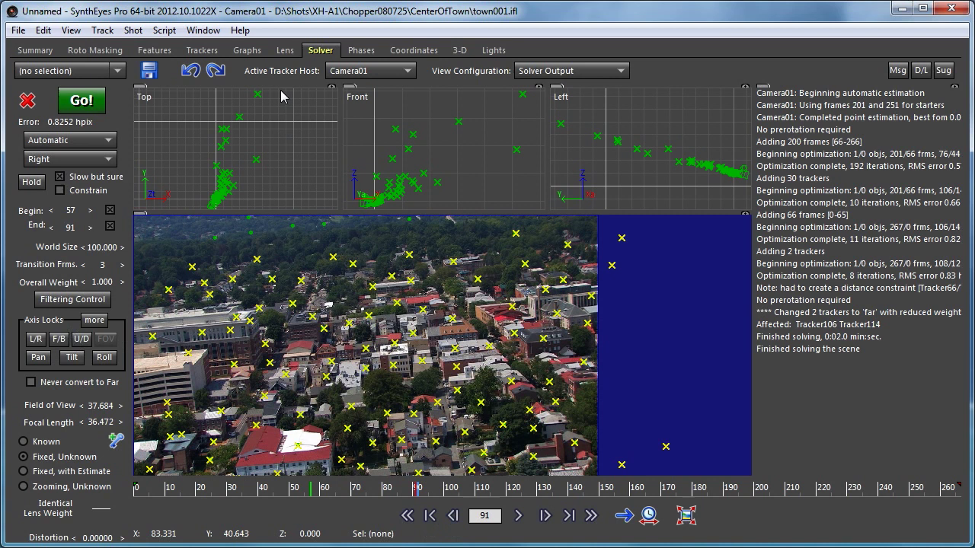
# - Use Clean up trackers with default settings to delete high-error, short-lived and unsolved trackers
pyautogui.click(112, 30)
pyautogui.click(147, 64)
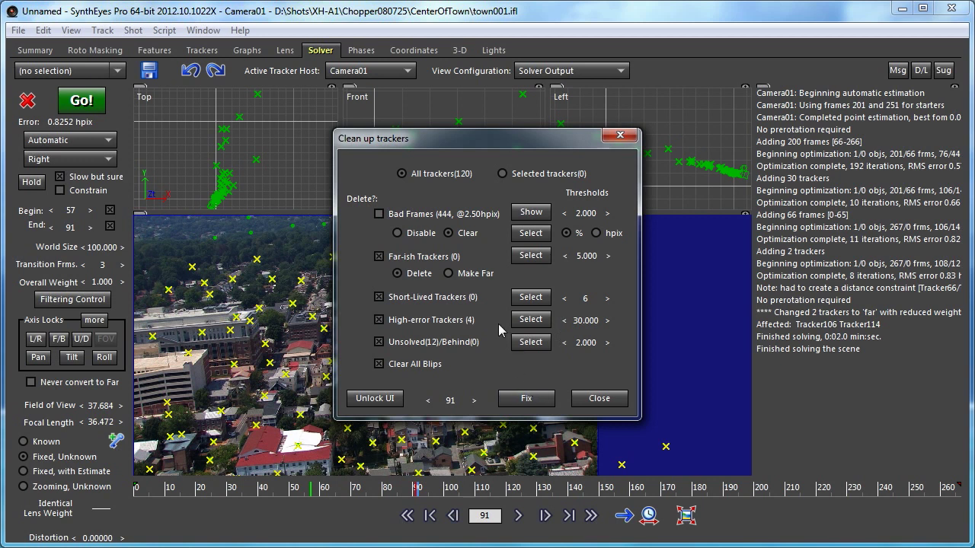
pyautogui.click(527, 398)
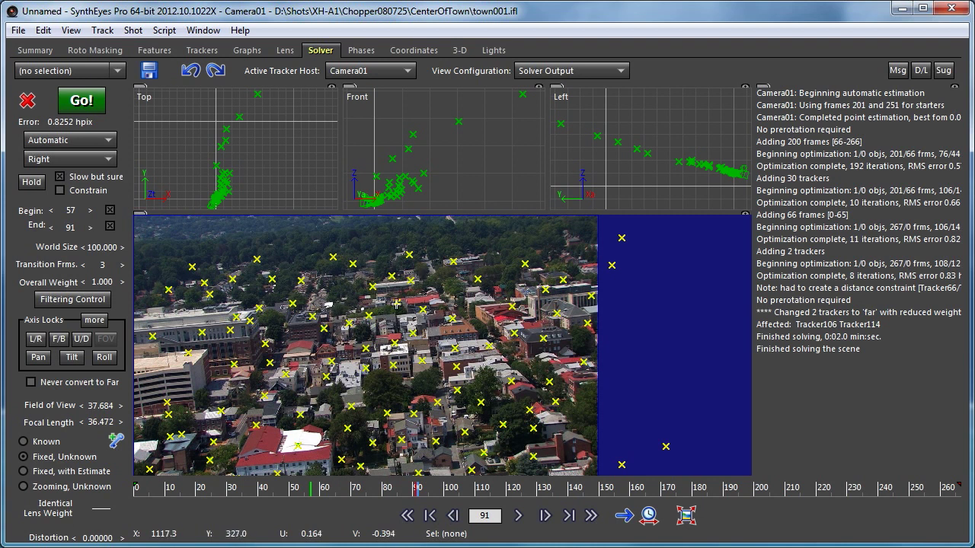
# - Enable Calculate Distortion and re-solve, reaching 0.4244 hpix at 30.718° FOV
pyautogui.click(285, 51)
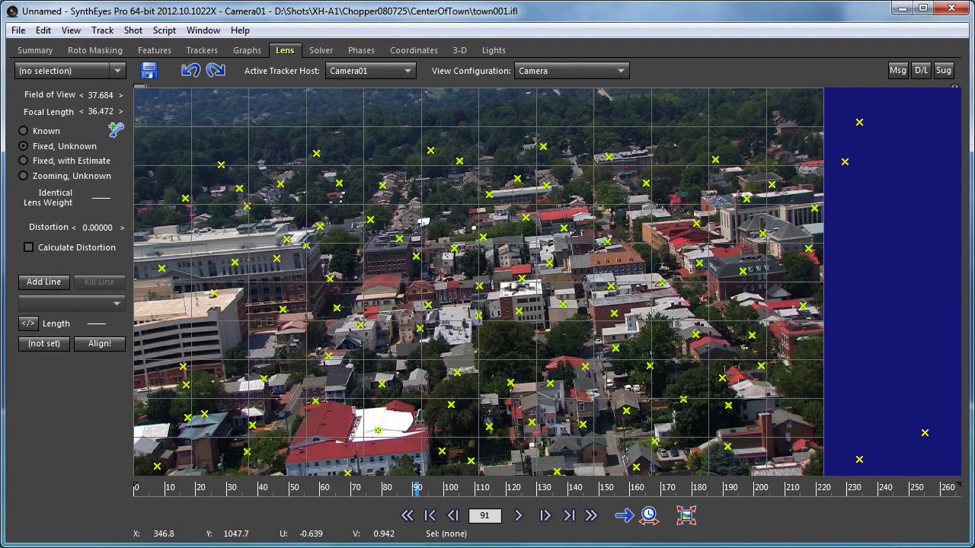
pyautogui.click(46, 252)
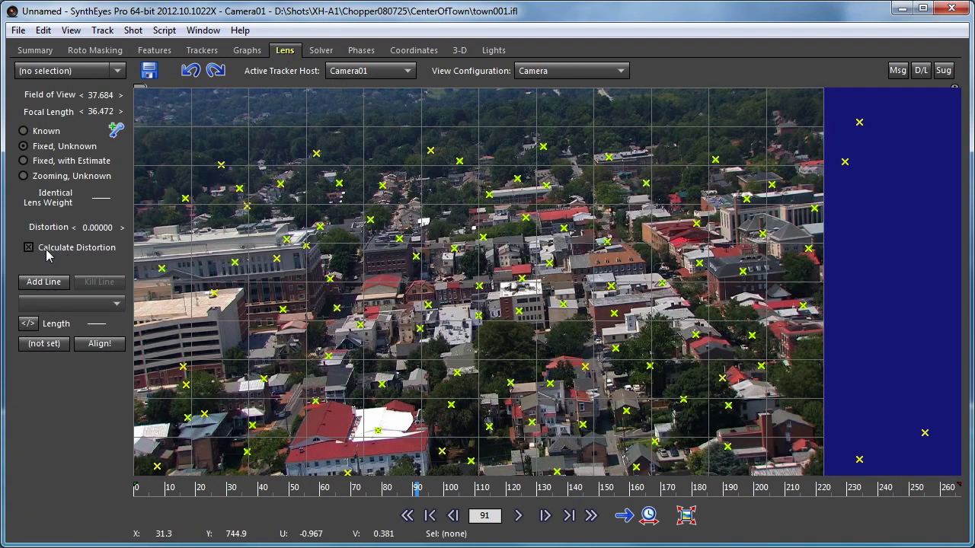
pyautogui.click(320, 50)
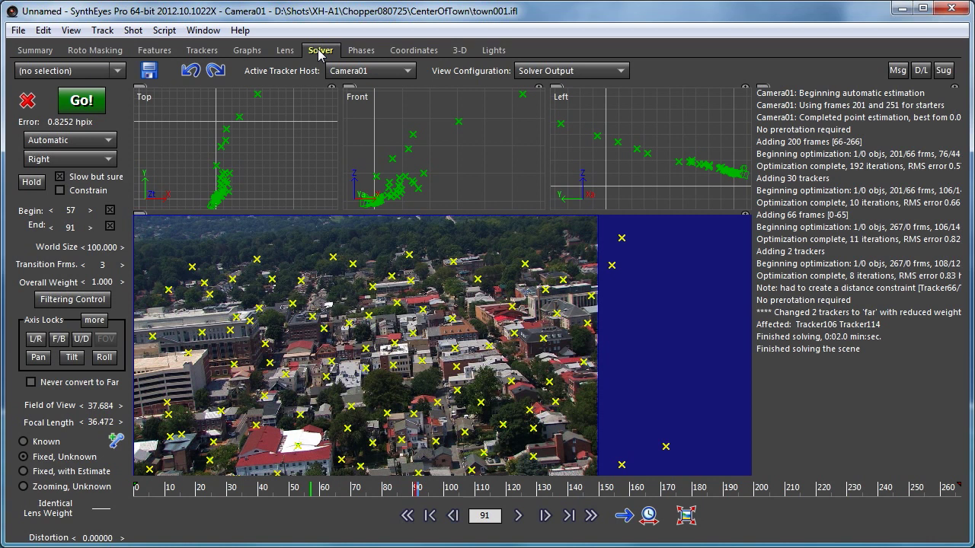
pyautogui.click(81, 100)
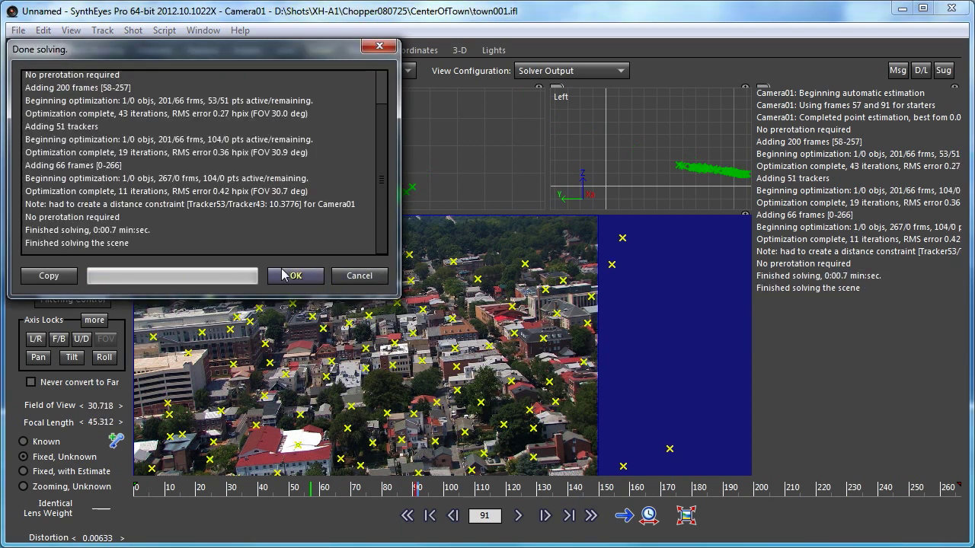
pyautogui.click(302, 280)
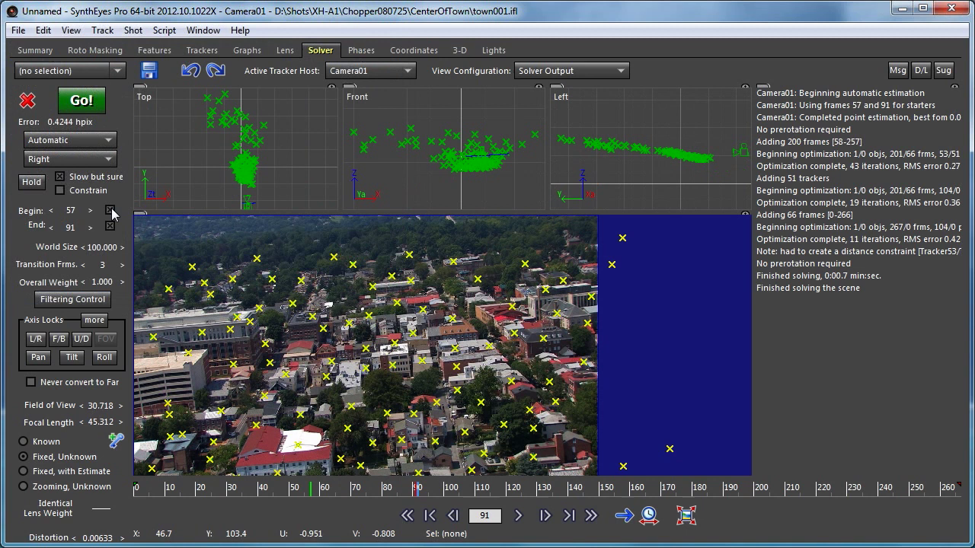